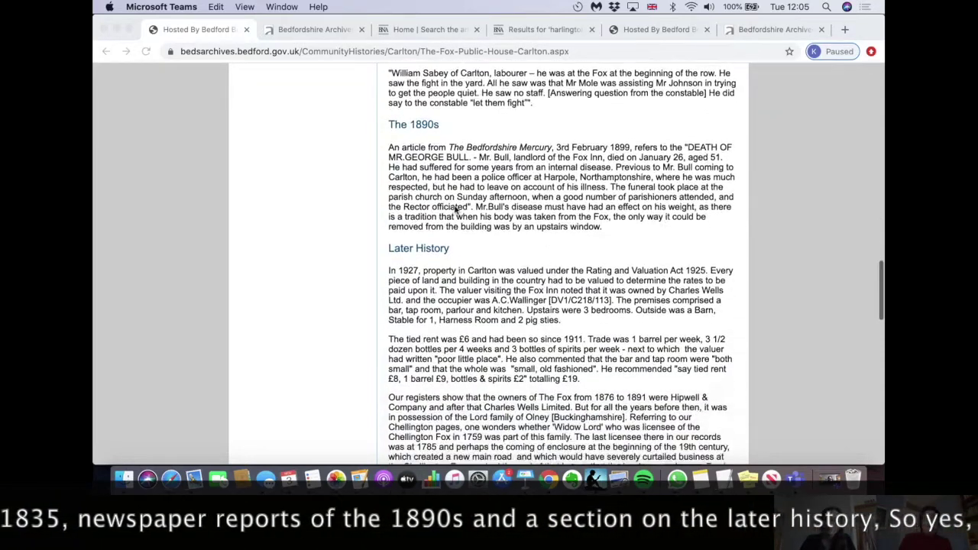
Examine the later history and list of licensees on The Fox Public House Carlton page, then return to its beginning.
scroll(501, 339, down, 2)
scroll(501, 339, down, 3)
scroll(513, 354, down, 3)
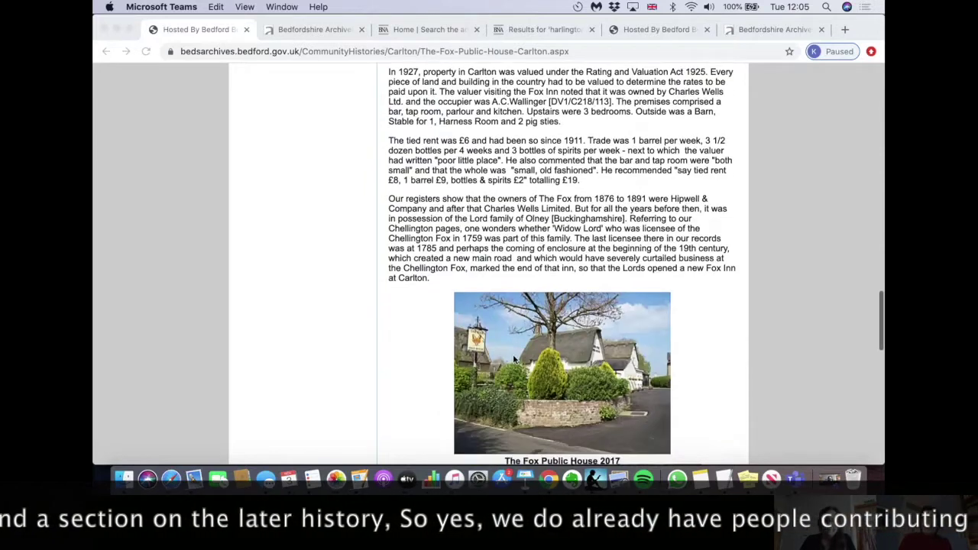
scroll(515, 358, down, 7)
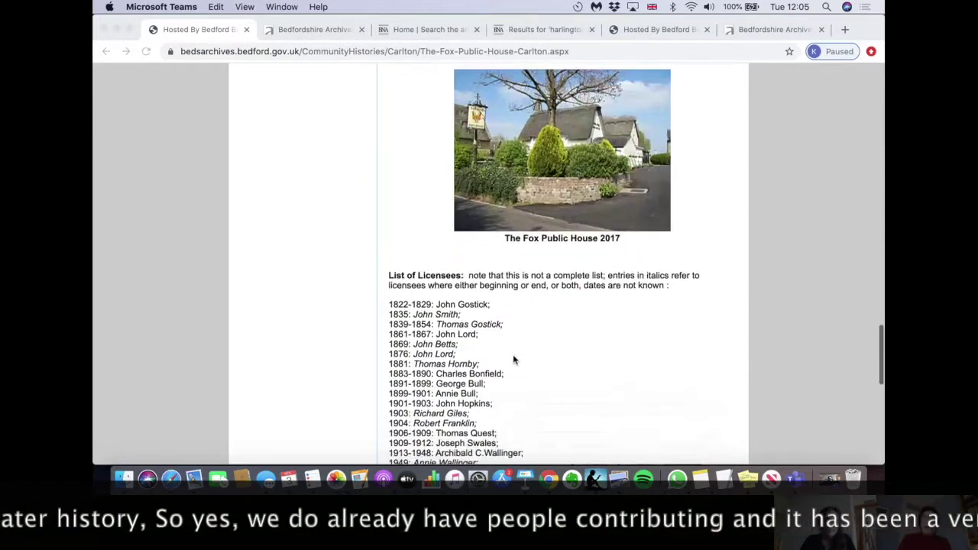
scroll(512, 356, down, 3)
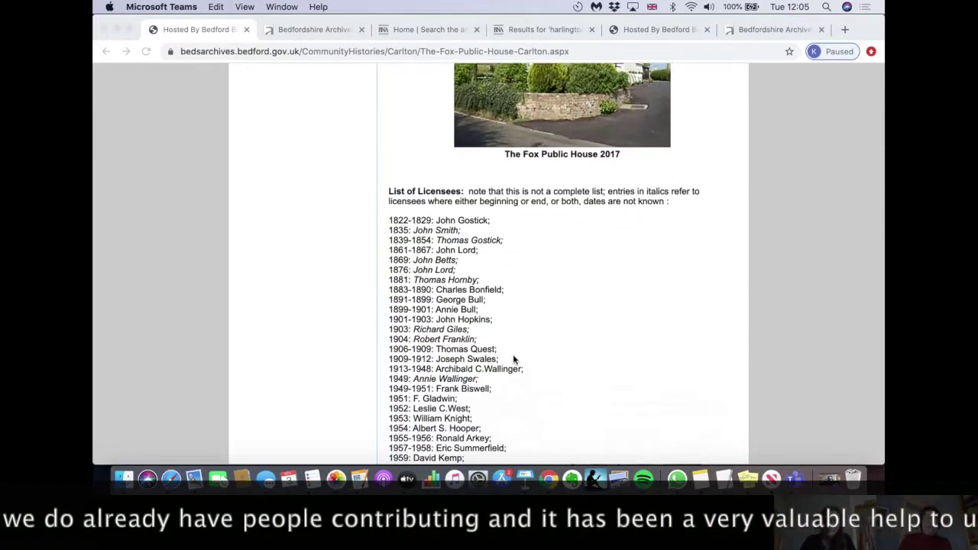
scroll(513, 354, down, 2)
scroll(512, 354, up, 4)
scroll(513, 354, up, 20)
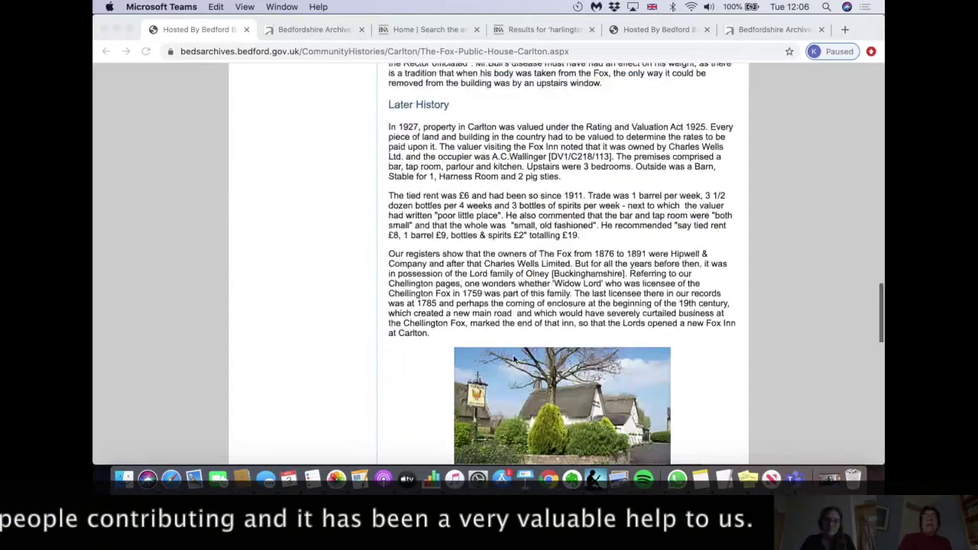
scroll(514, 358, up, 3)
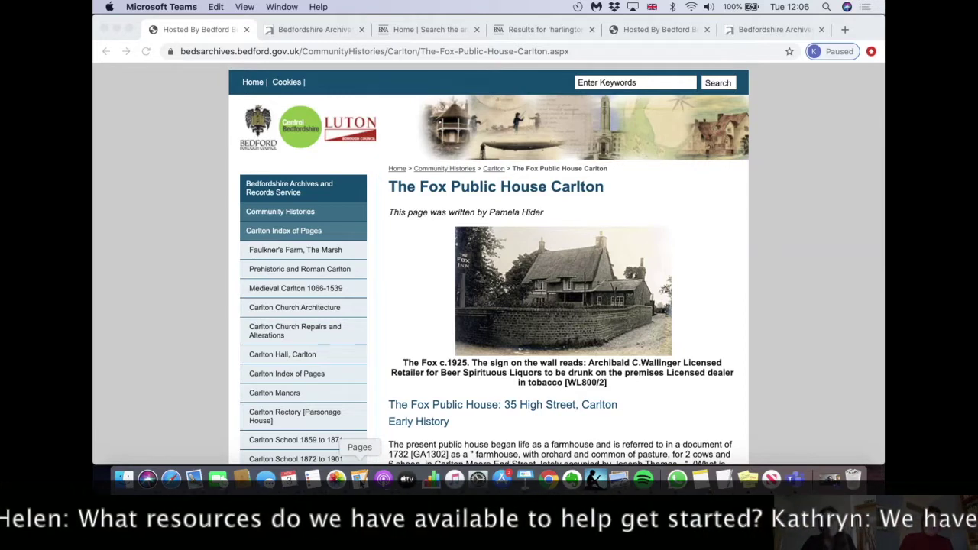
Switch to the guidance document in Pages and read the Introduction Page's overview and "The Community In General" section.
click(360, 479)
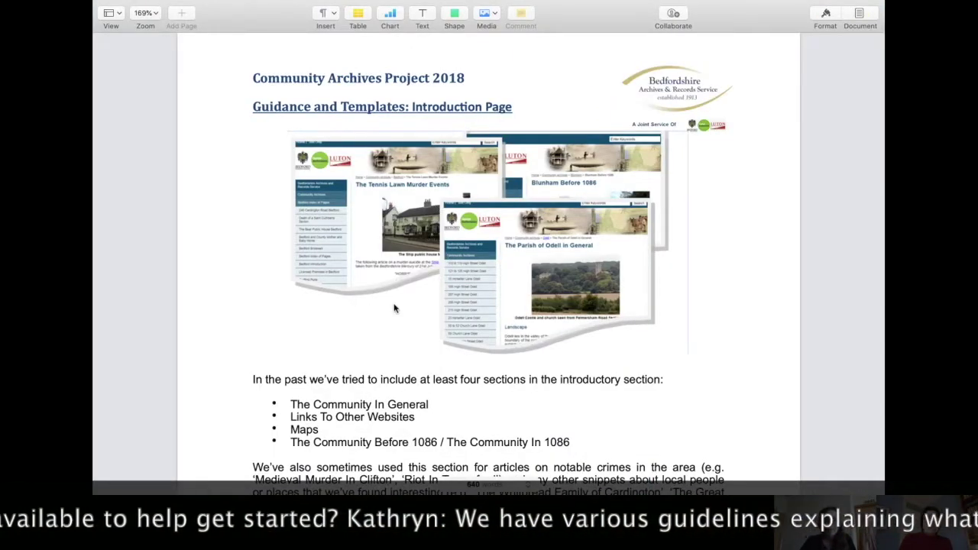
scroll(394, 339, down, 1)
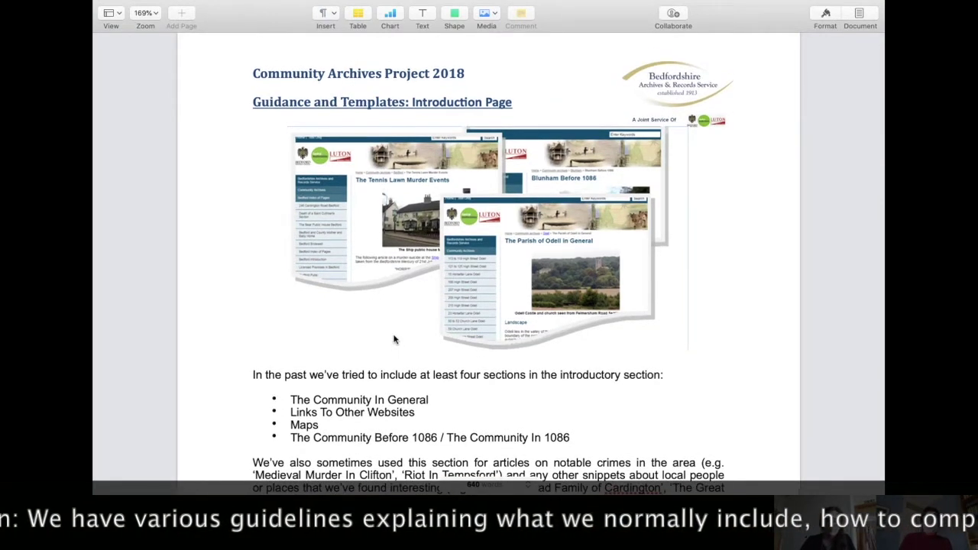
scroll(450, 379, down, 3)
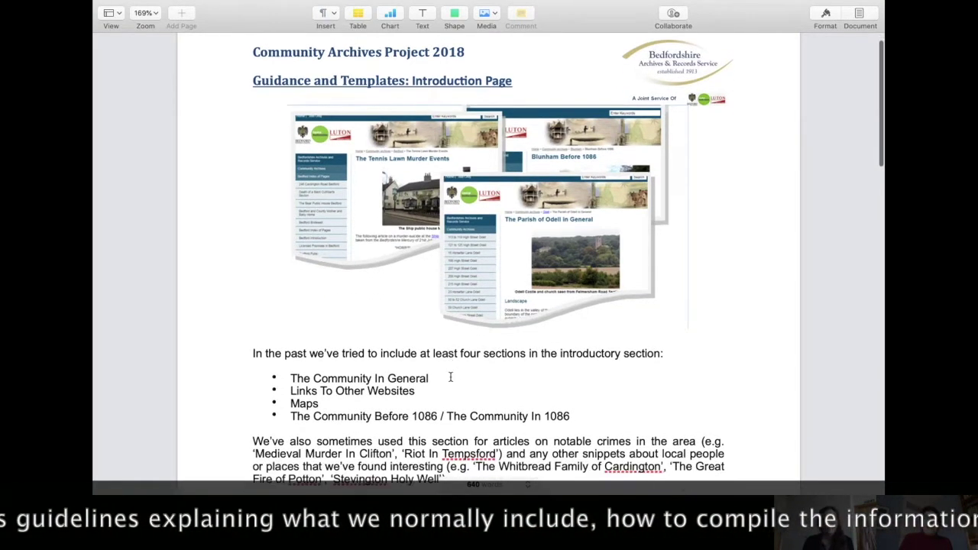
scroll(450, 378, down, 3)
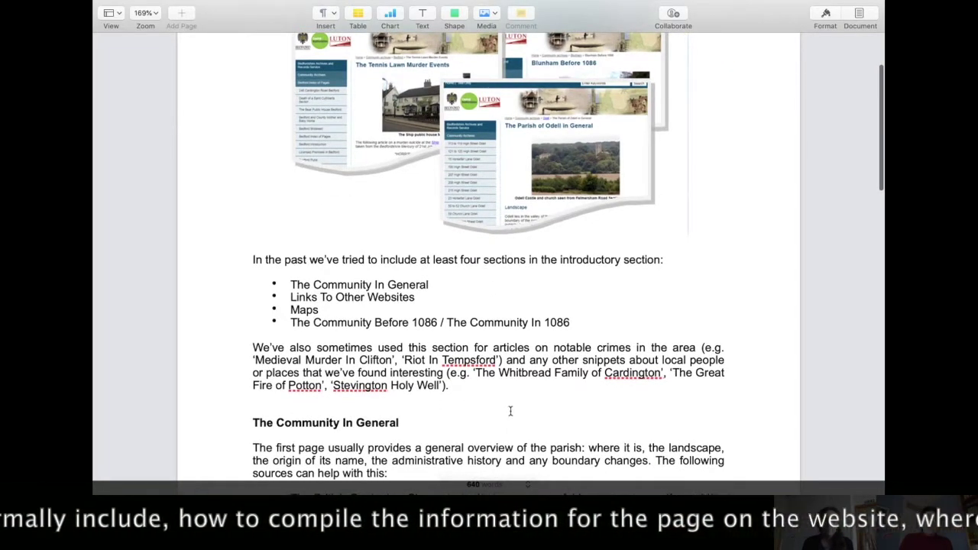
scroll(510, 411, down, 2)
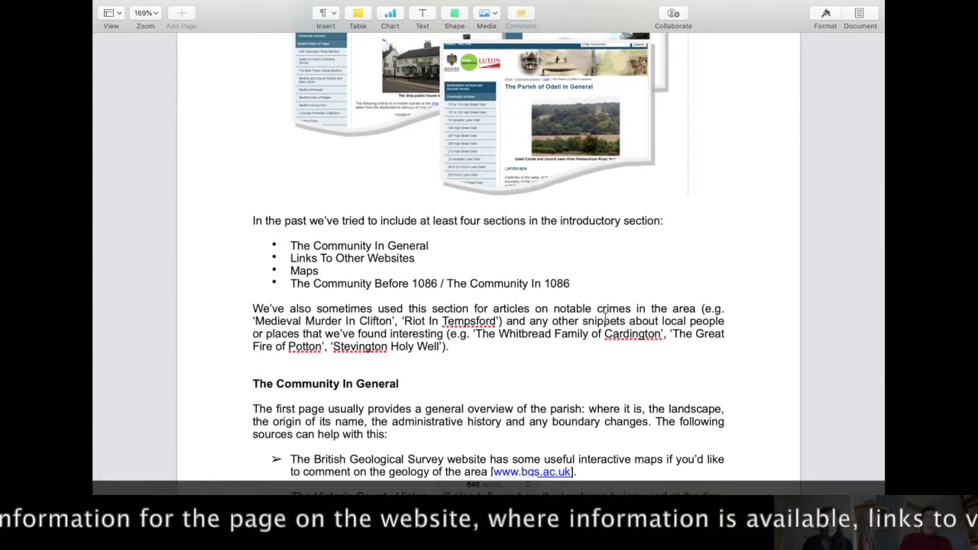
scroll(591, 351, down, 10)
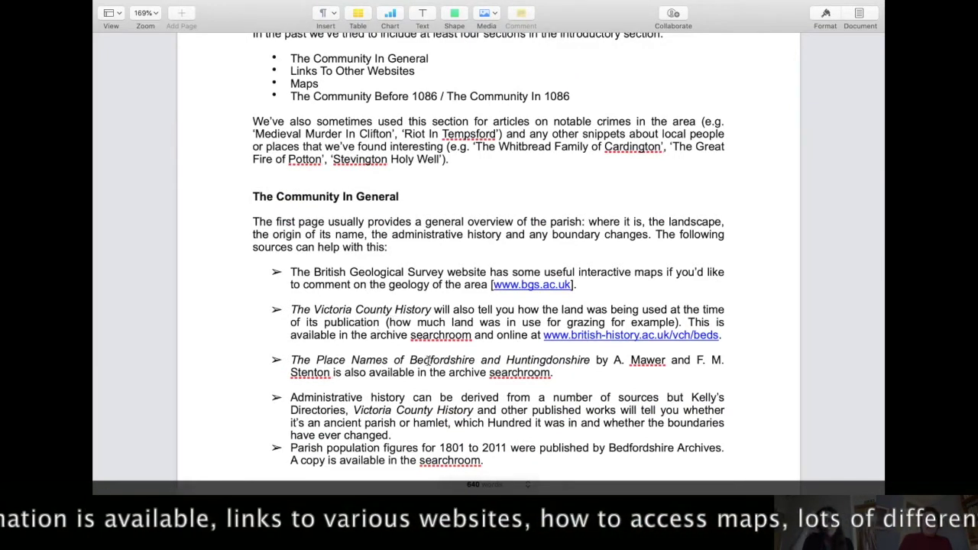
scroll(419, 346, down, 3)
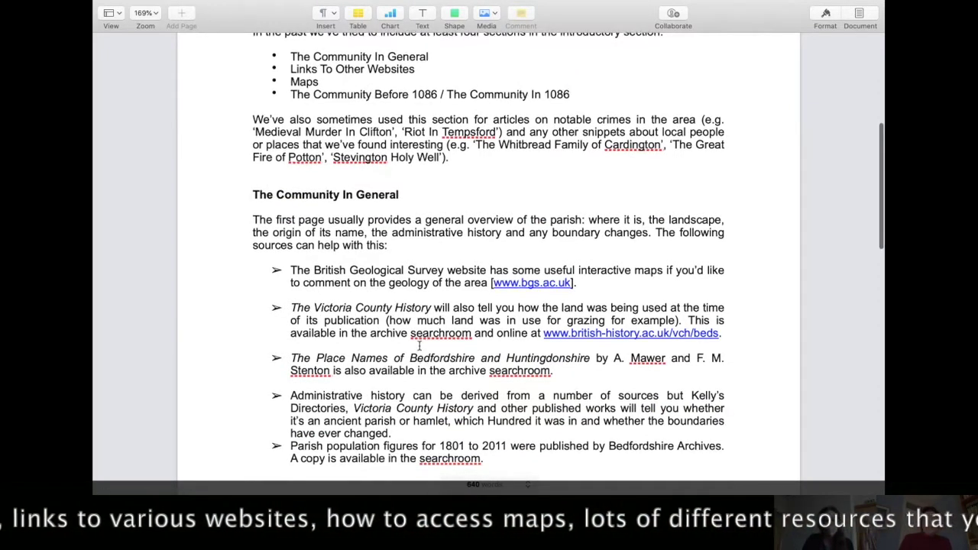
scroll(416, 341, down, 5)
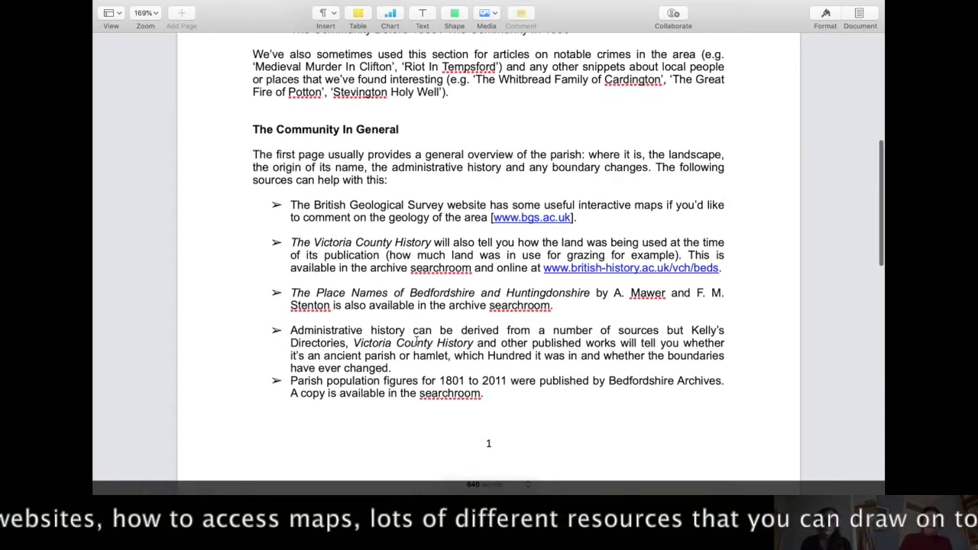
Review the guidance on website links, maps, the community before 1086, and crime and punishment, then return to the document's beginning.
scroll(417, 341, down, 5)
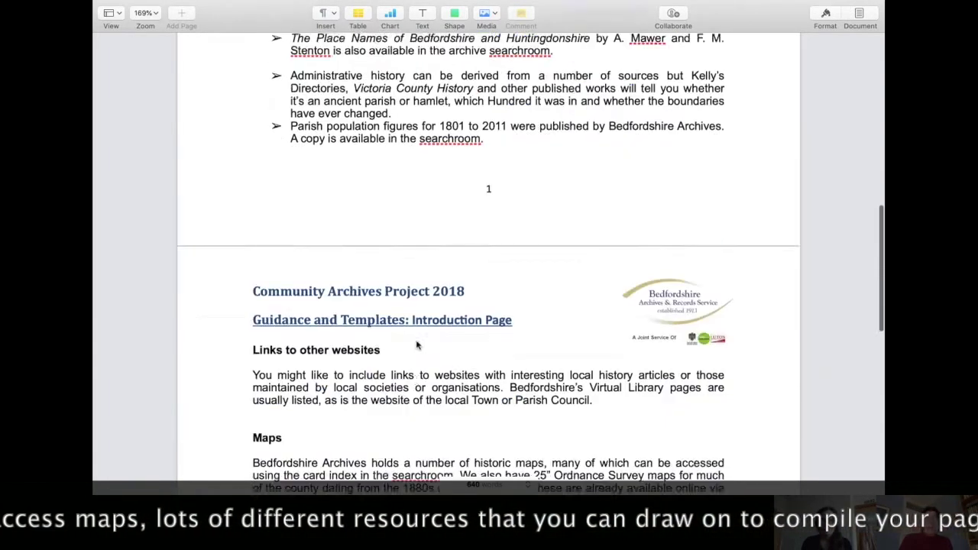
scroll(416, 340, down, 4)
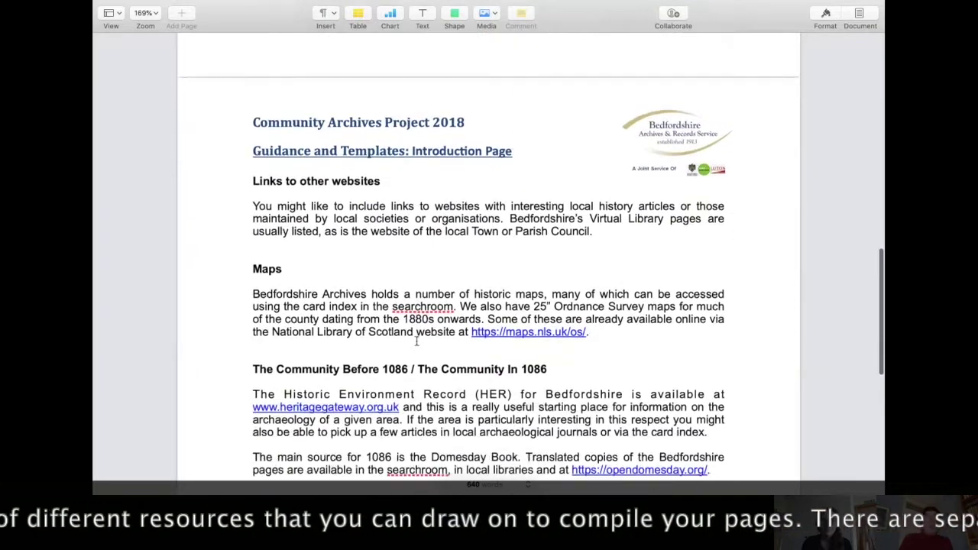
scroll(417, 341, down, 2)
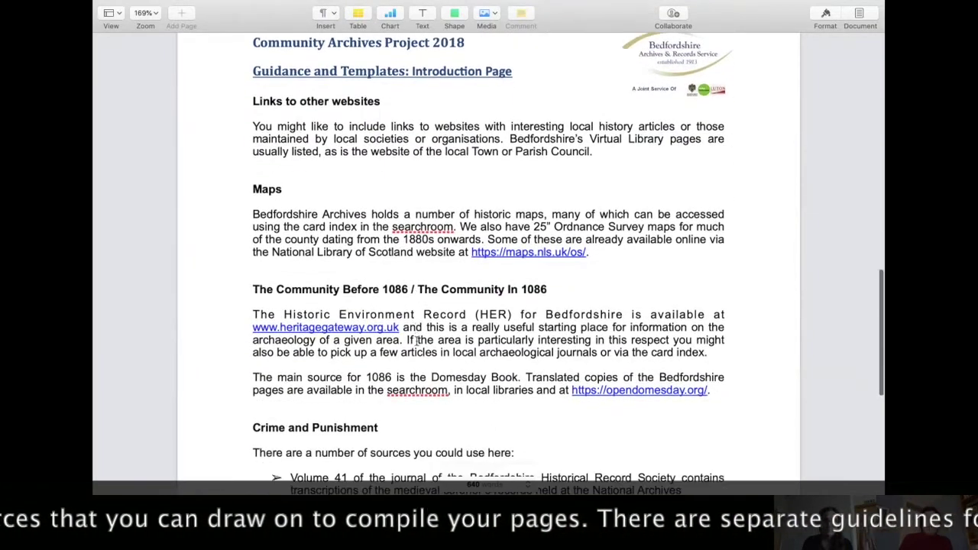
scroll(417, 340, down, 2)
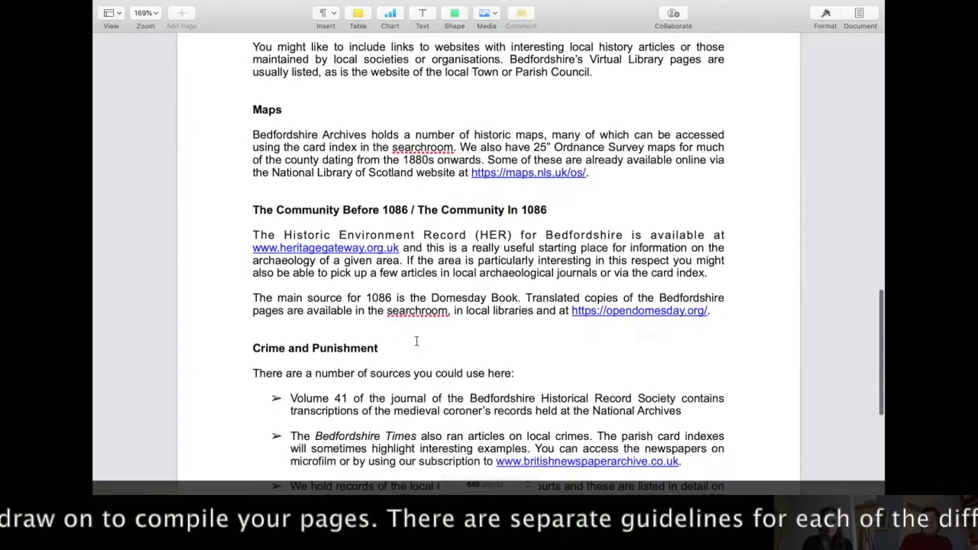
scroll(417, 341, down, 3)
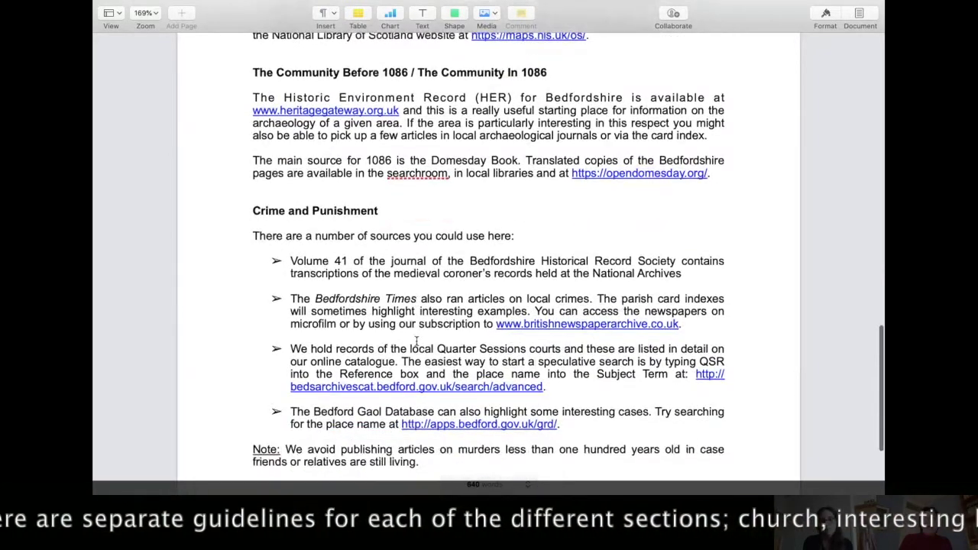
scroll(417, 340, down, 4)
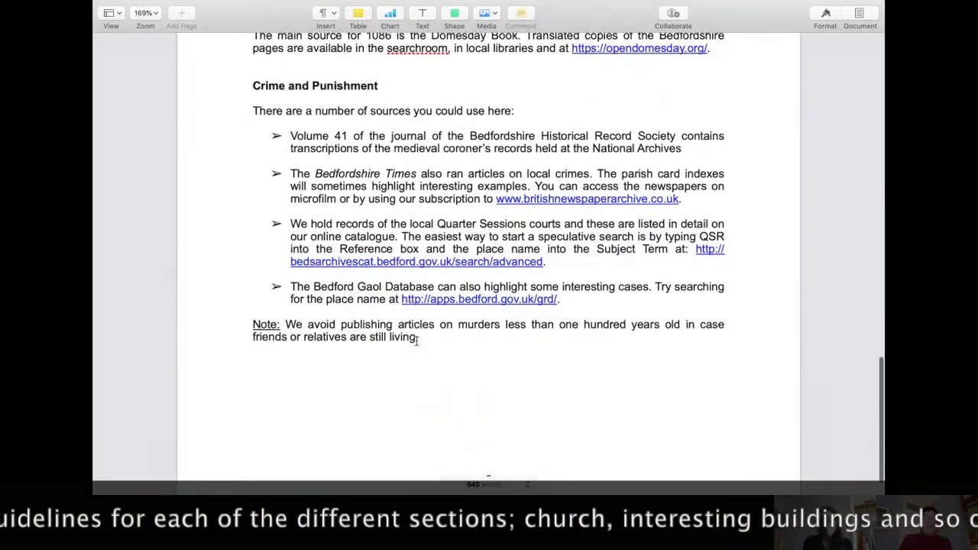
scroll(416, 341, up, 12)
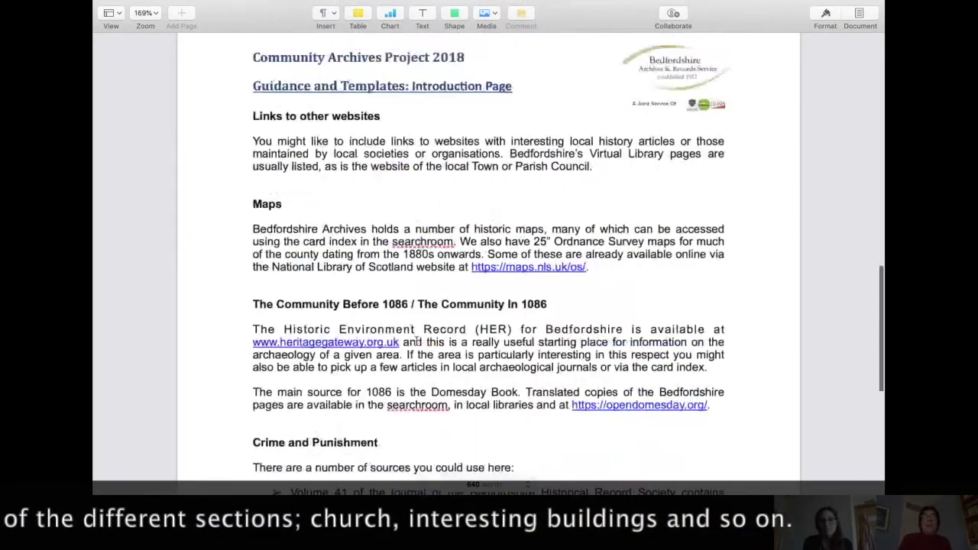
scroll(417, 340, up, 20)
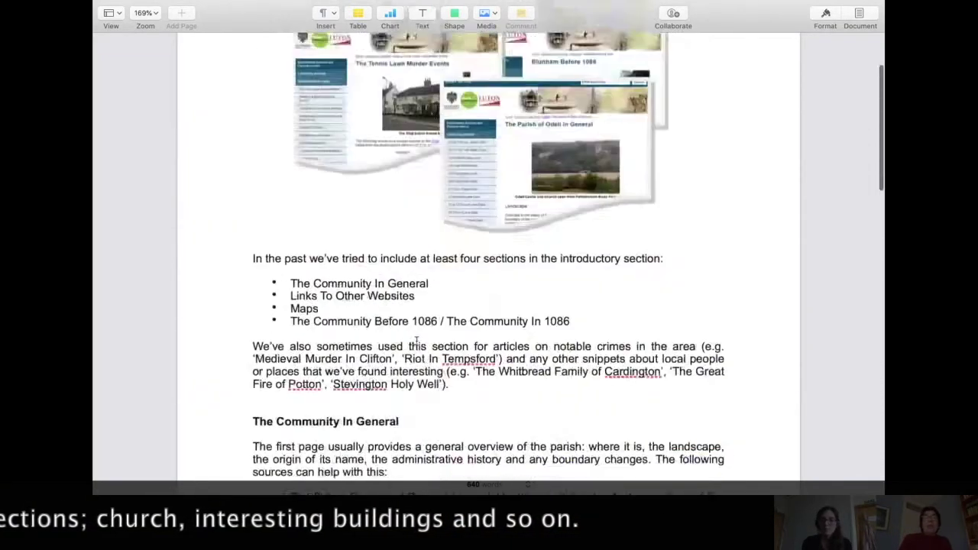
scroll(416, 341, up, 4)
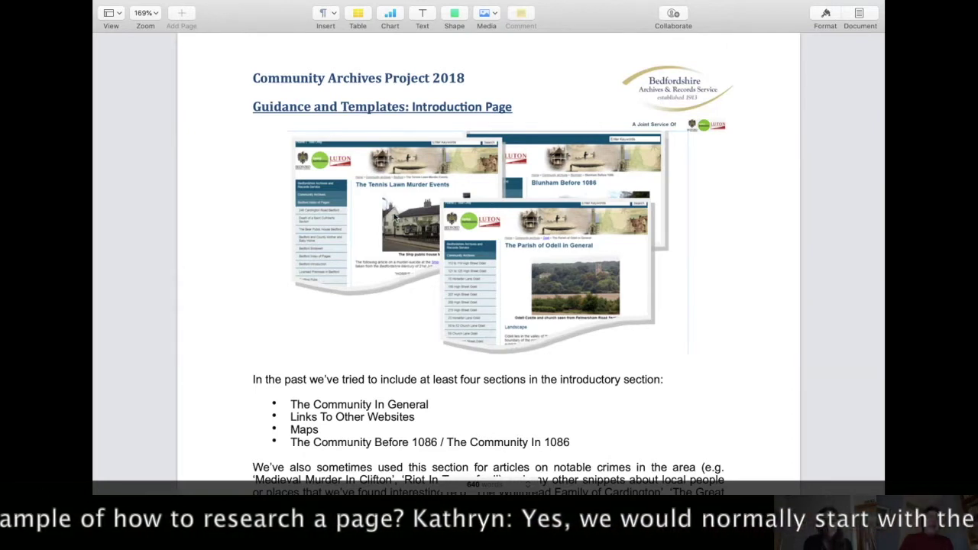
Switch to Chrome and examine the Bedfordshire Archives catalogue results for the subject terms harlington and war memorial.
key(super+Tab)
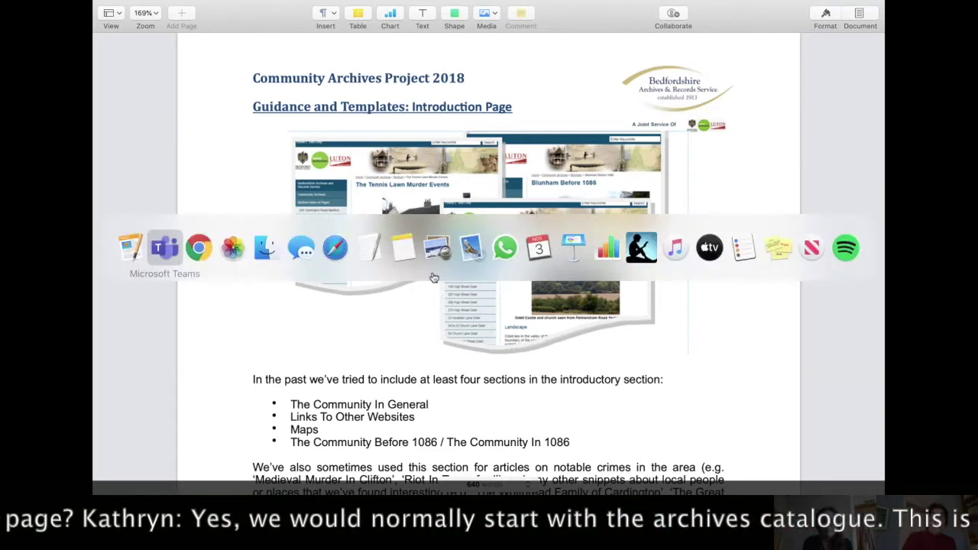
key(super+Tab)
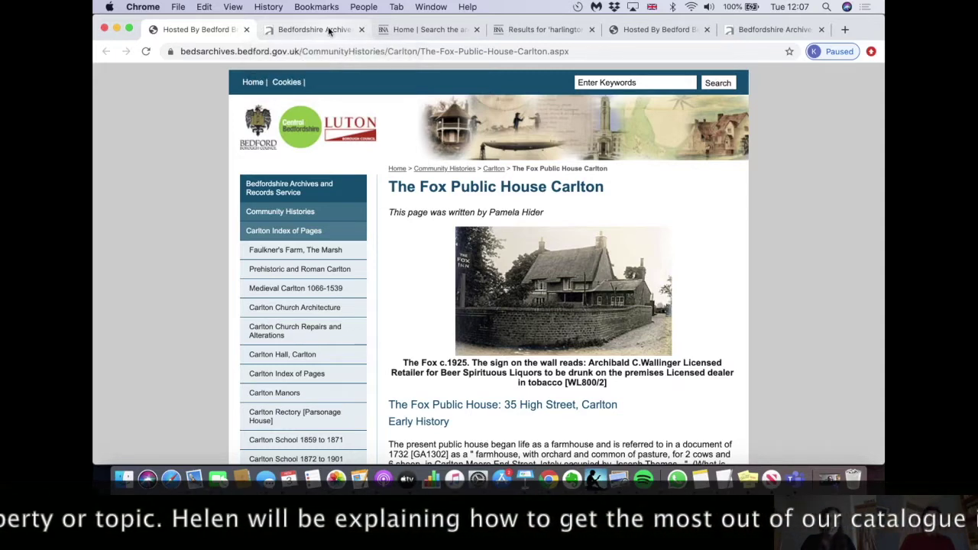
click(329, 30)
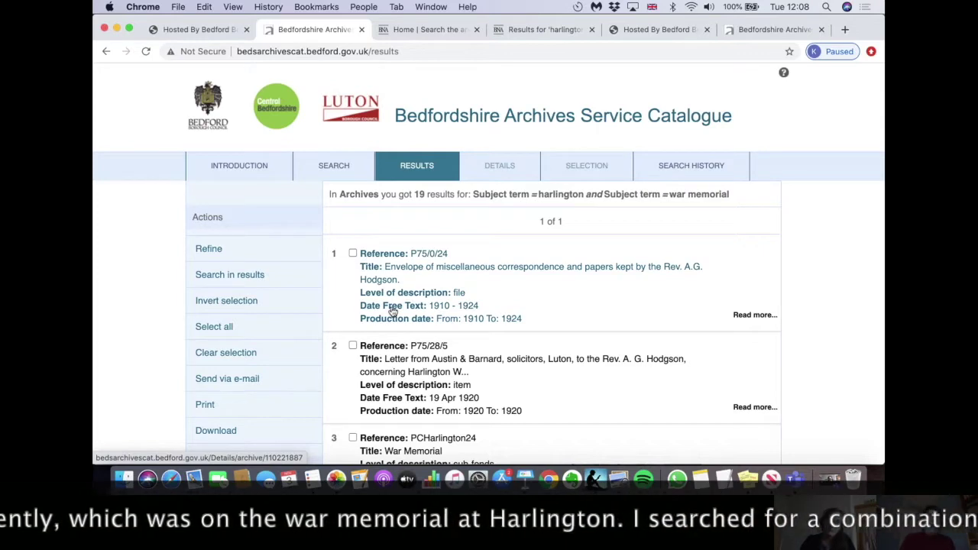
scroll(458, 320, down, 1)
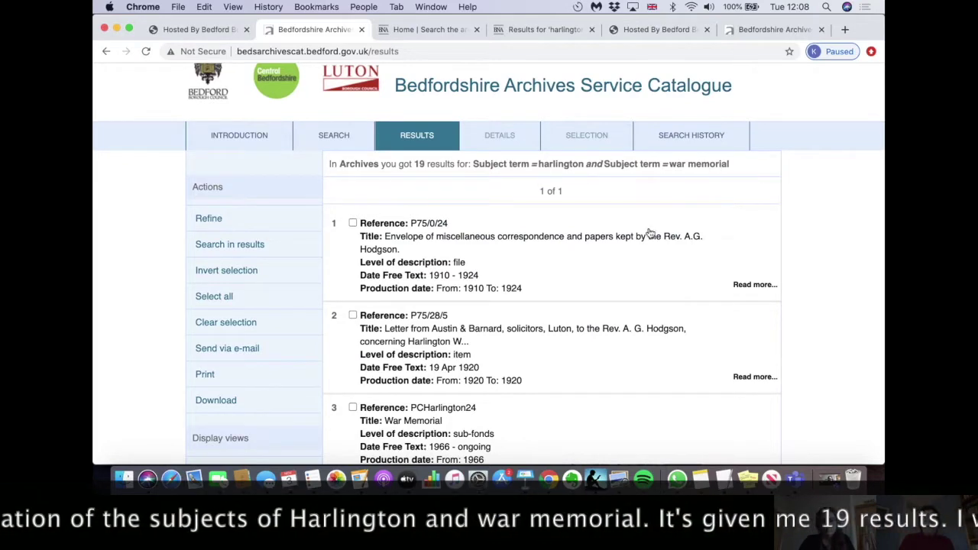
scroll(635, 283, down, 1)
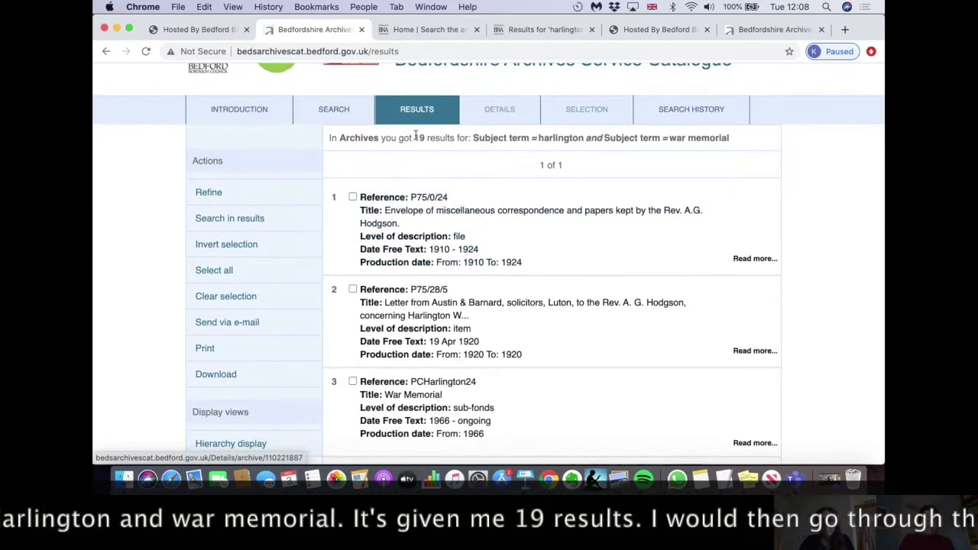
scroll(531, 288, down, 3)
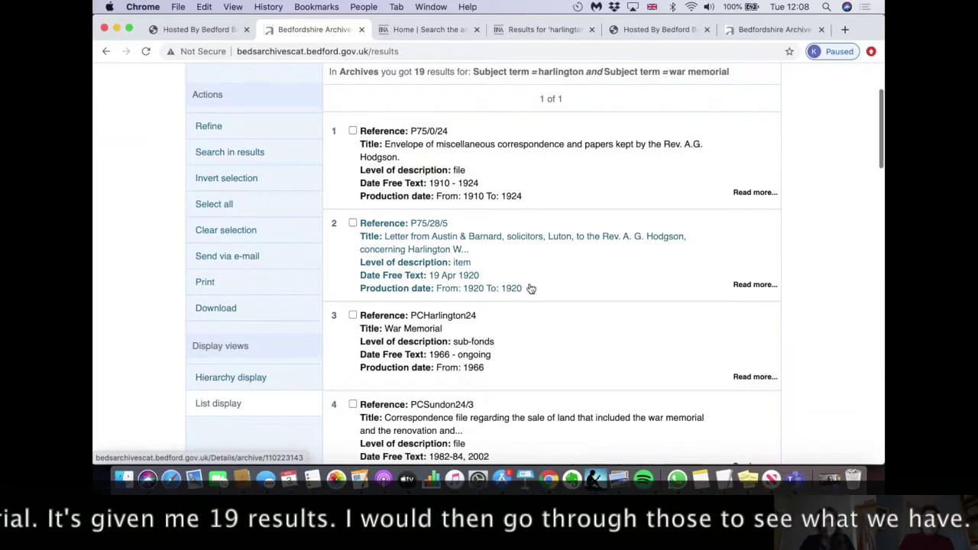
scroll(531, 288, down, 1)
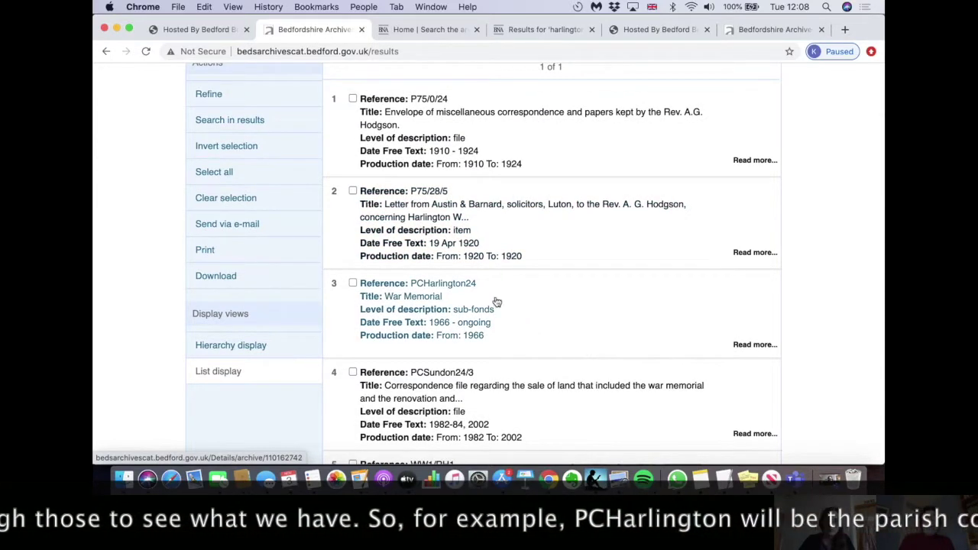
Open the War Memorial record PCHarlington24 and expand its War Memorial sub-fonds in the hierarchy browser to view the contents.
click(435, 285)
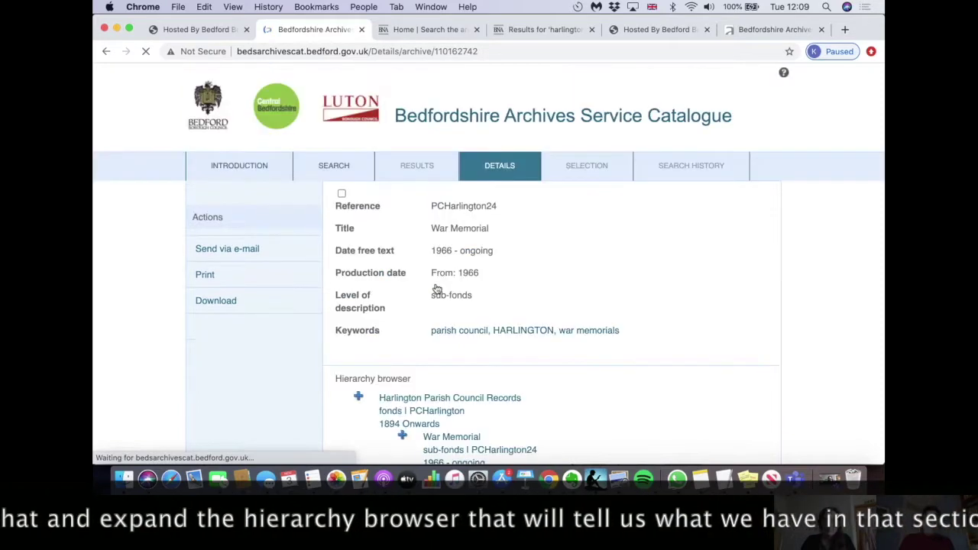
scroll(488, 321, down, 1)
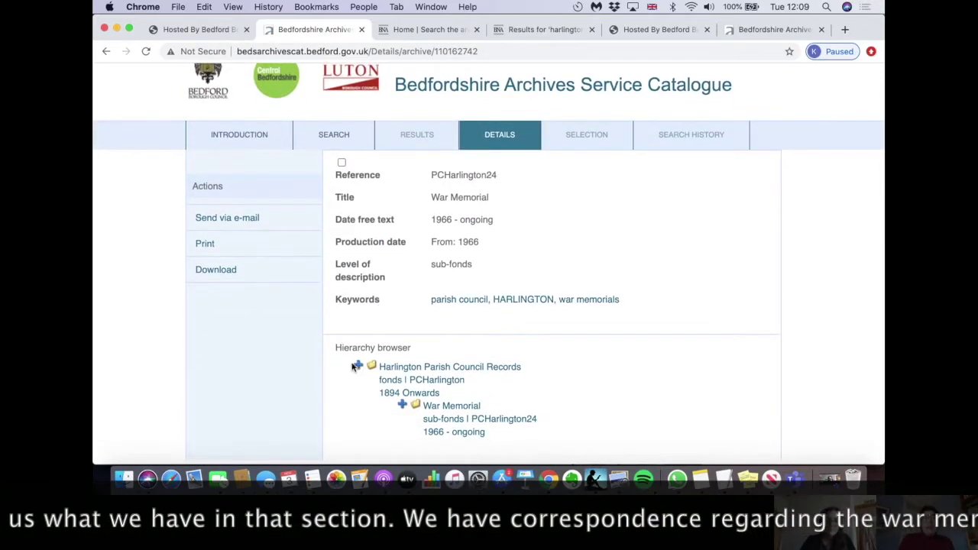
click(403, 407)
scroll(539, 417, down, 2)
scroll(539, 417, down, 2)
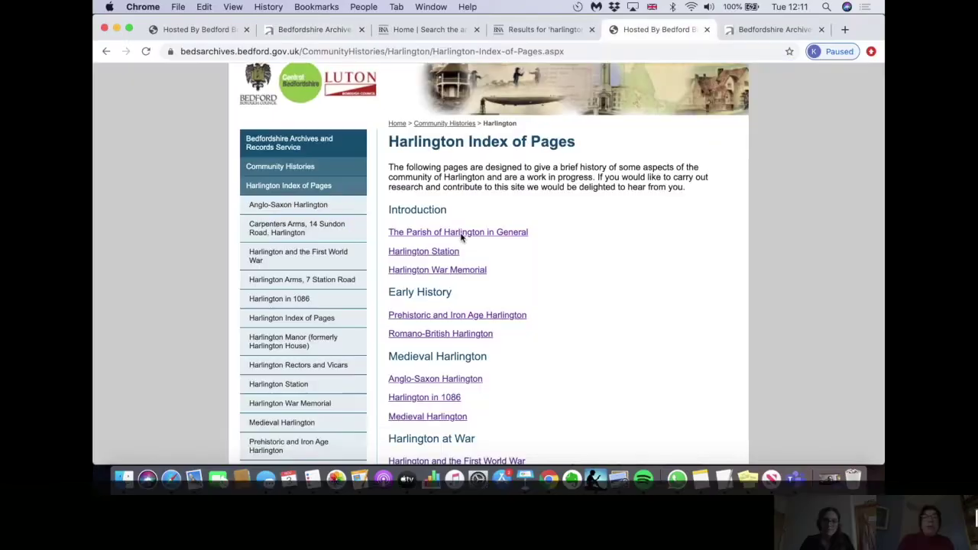
Open the Harlington War Memorial page from the Harlington index and view its text and photographs through the 1920 dedication.
click(455, 271)
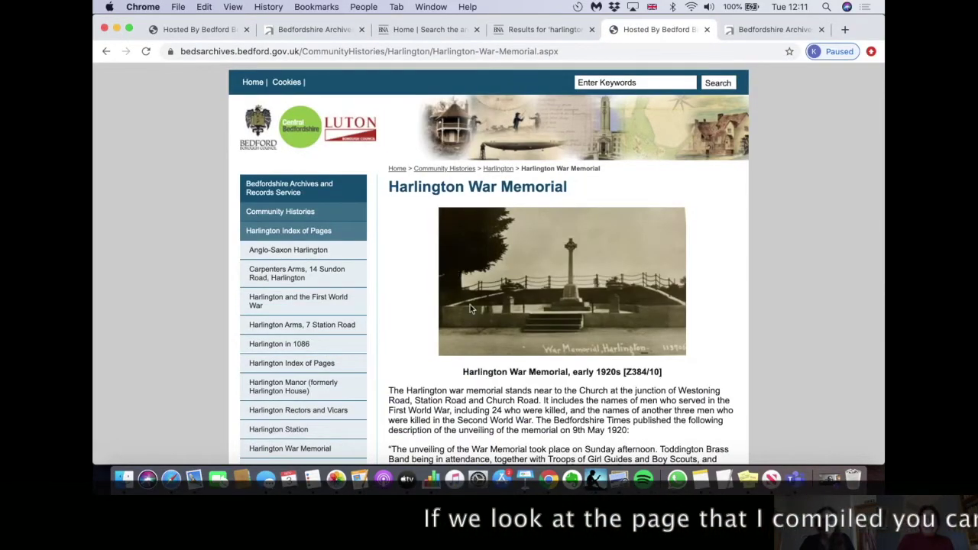
scroll(473, 309, down, 2)
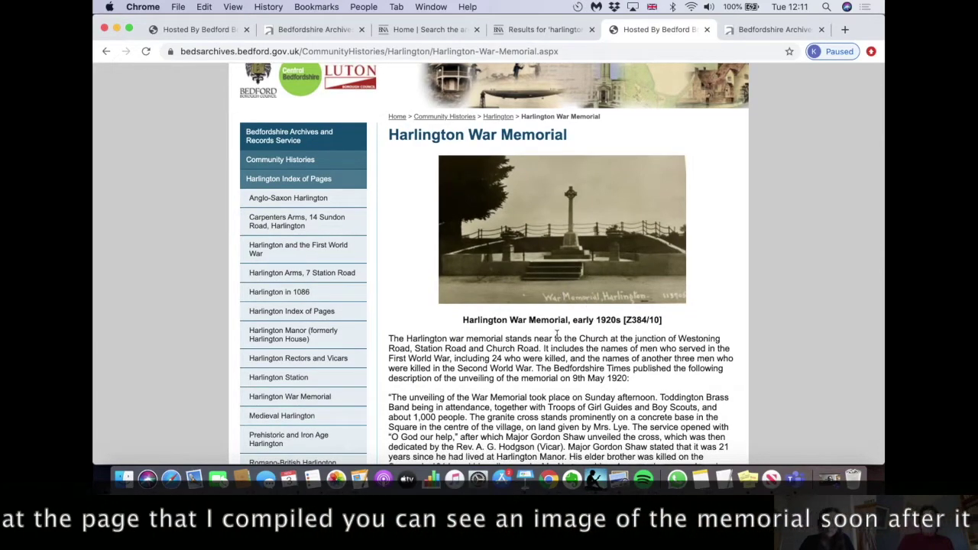
scroll(556, 334, down, 10)
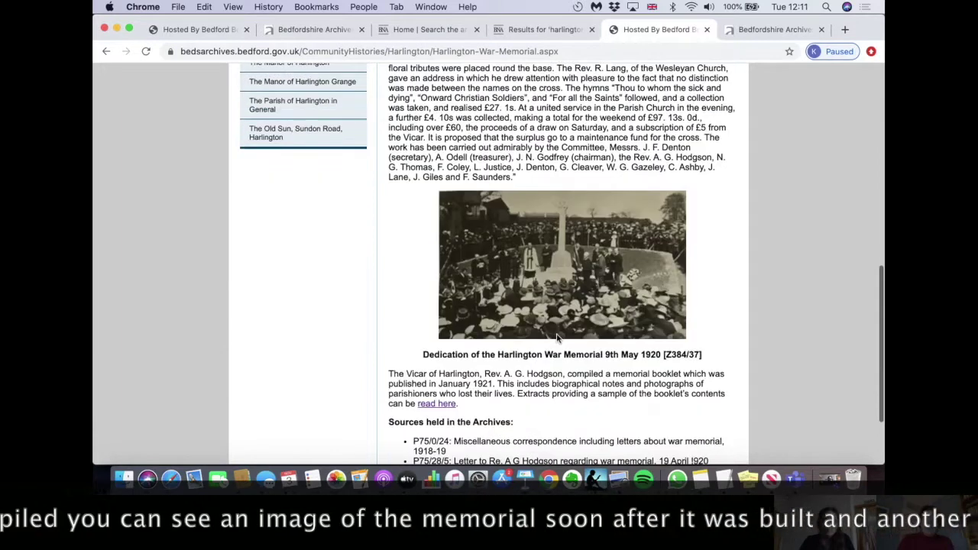
In the British Newspaper Archive, open the Harlington article of 14 May 1920 from the "harlington war memorial" results filtered to Bedfordshire, May 1920.
scroll(556, 338, down, 2)
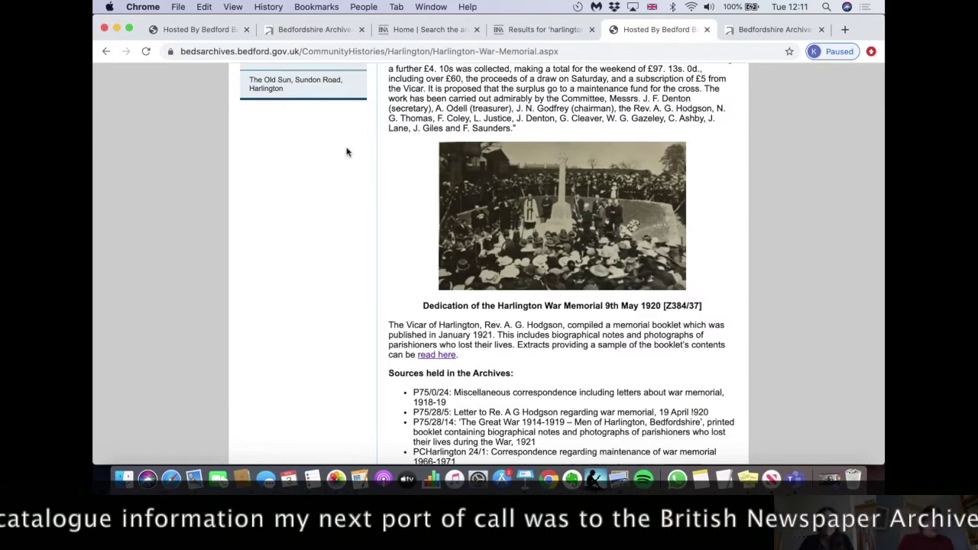
click(426, 30)
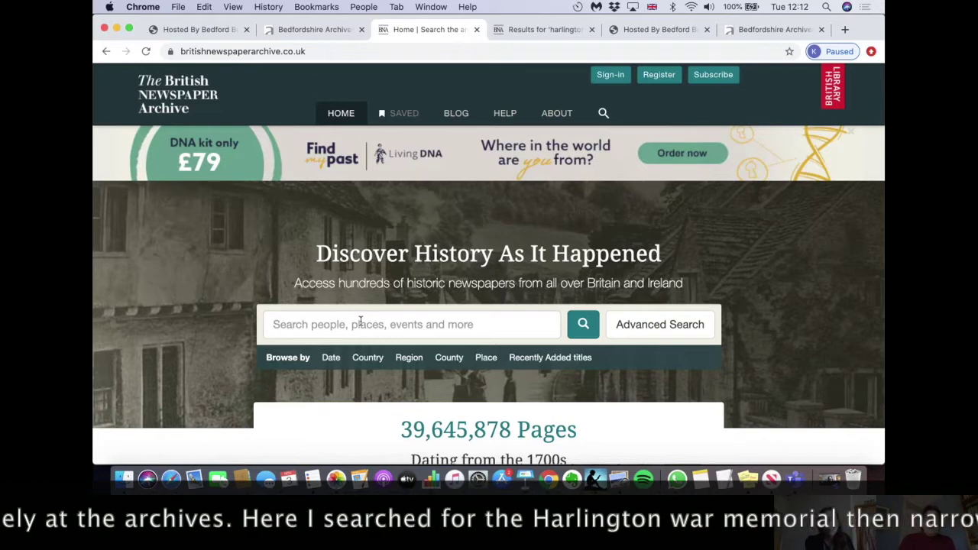
scroll(361, 322, down, 2)
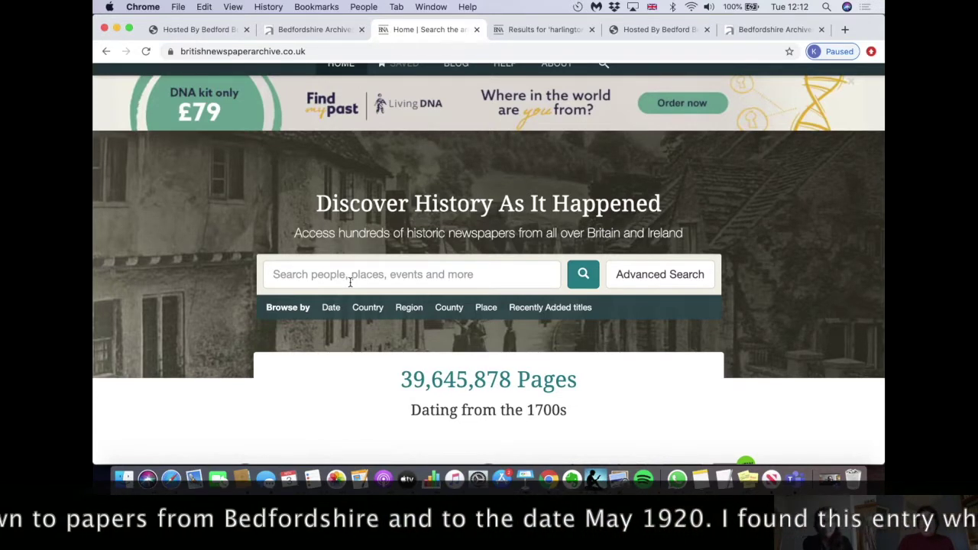
key(ctrl+Tab)
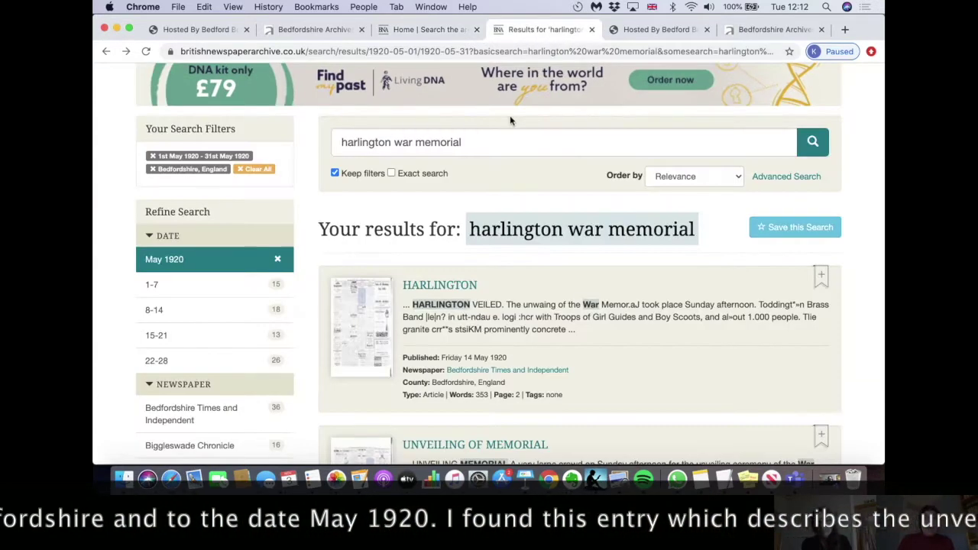
scroll(511, 119, down, 1)
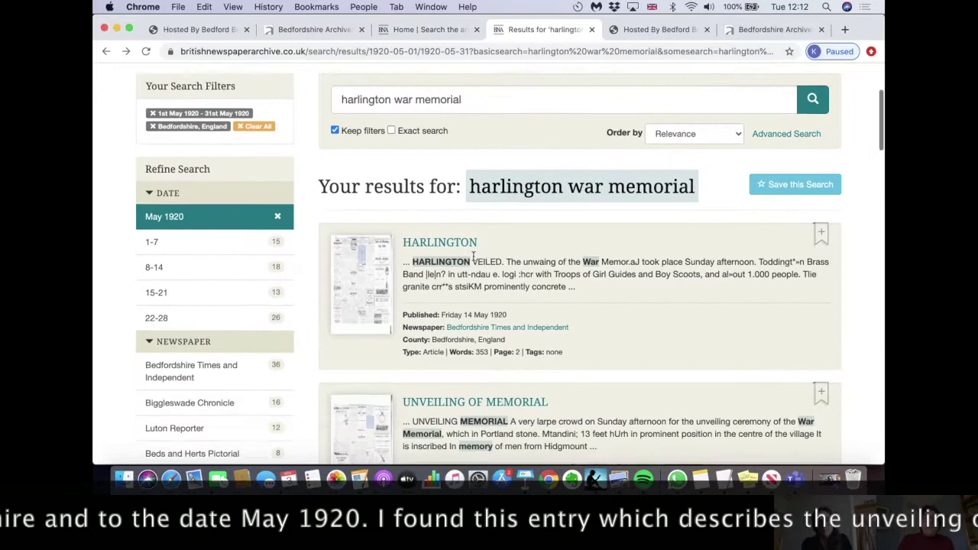
click(360, 279)
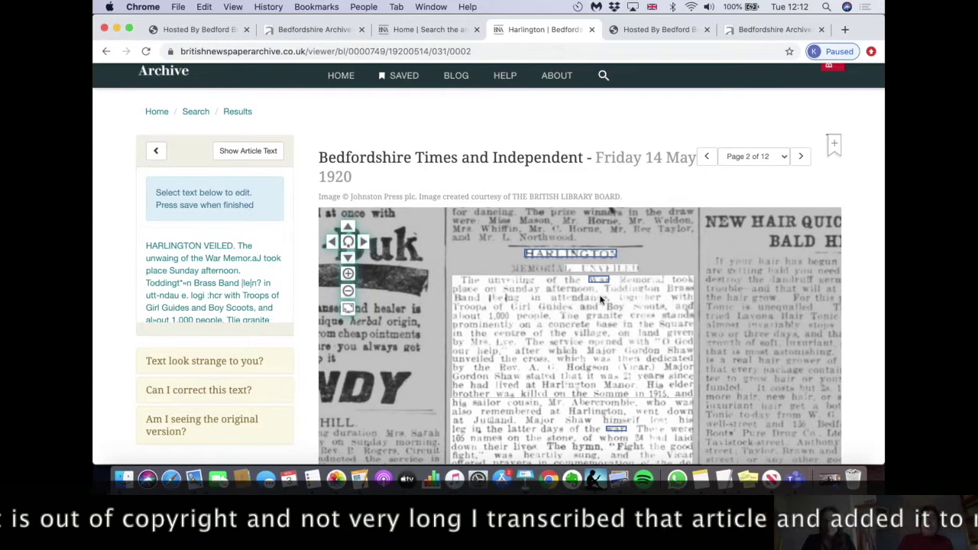
View the transcribed unveiling article on the Harlington War Memorial page, and examine the catalogue results for subject terms harlington and first world war.
click(660, 29)
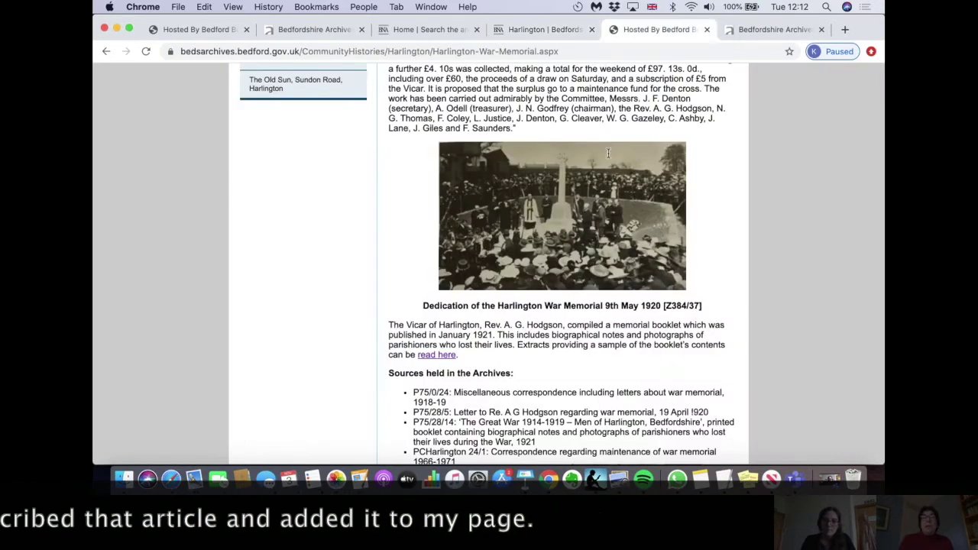
scroll(608, 153, up, 5)
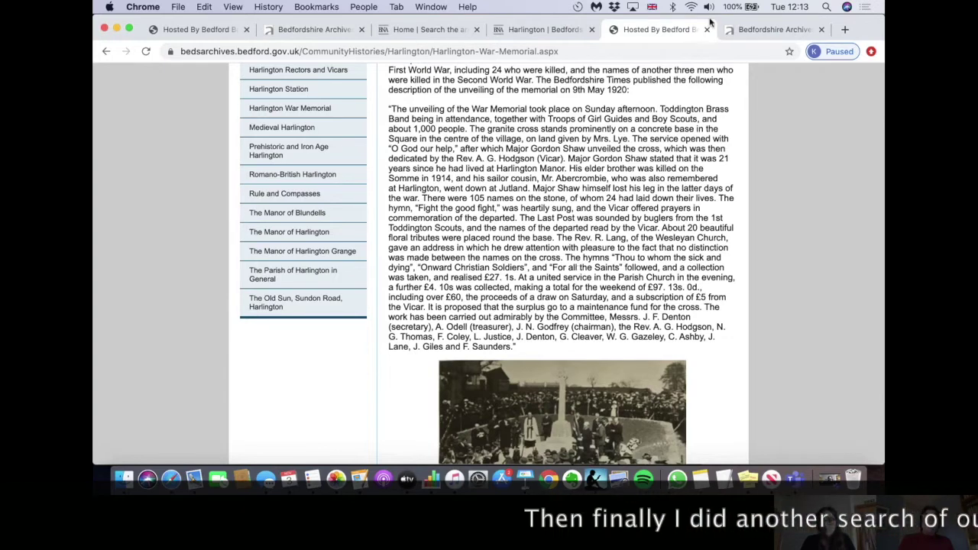
click(768, 31)
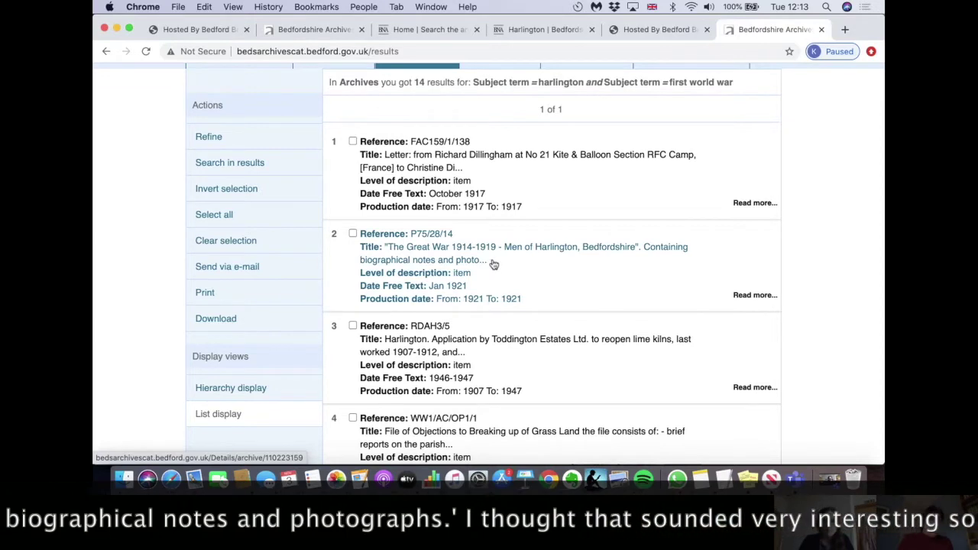
Open the memorial booklet extracts linked from the Harlington War Memorial page and view the introduction and first soldier's photograph and biography.
click(654, 30)
scroll(588, 259, down, 2)
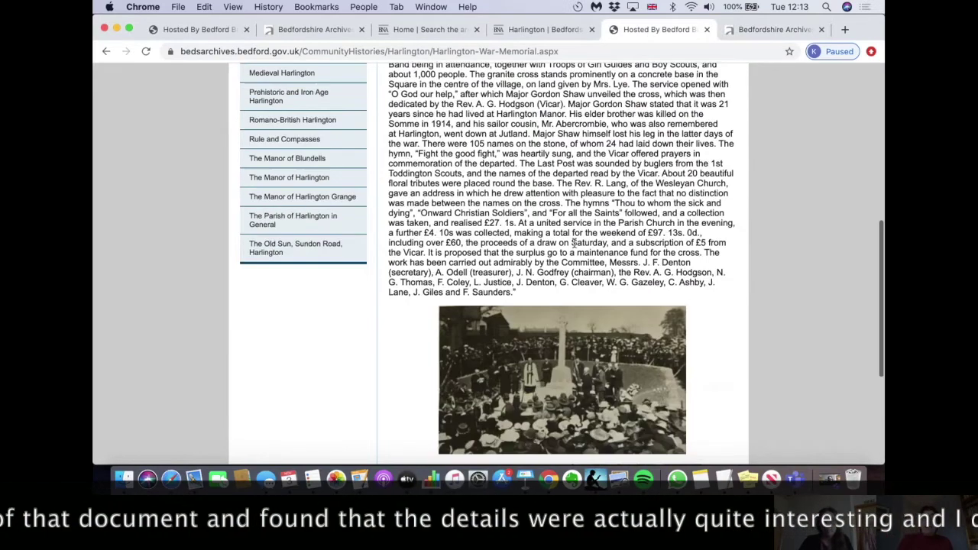
scroll(589, 260, down, 4)
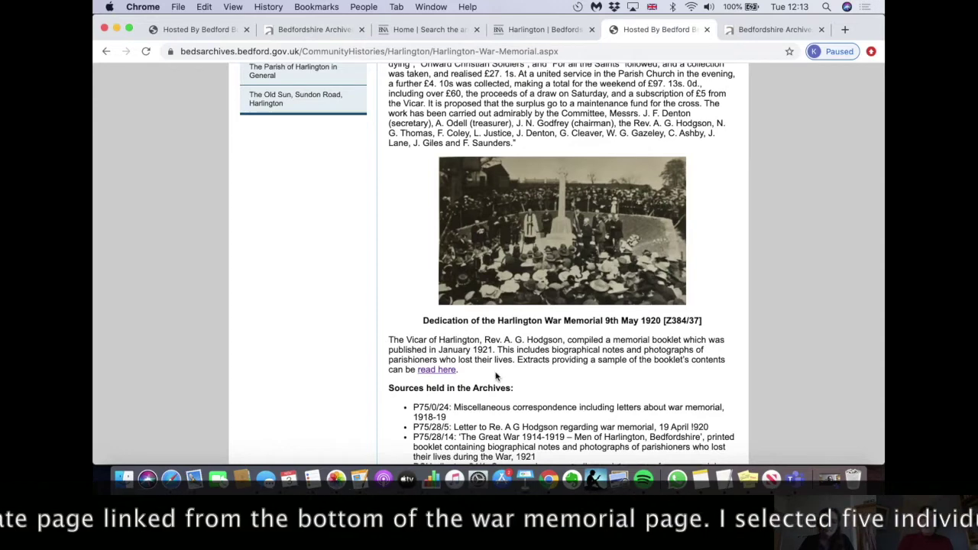
click(432, 371)
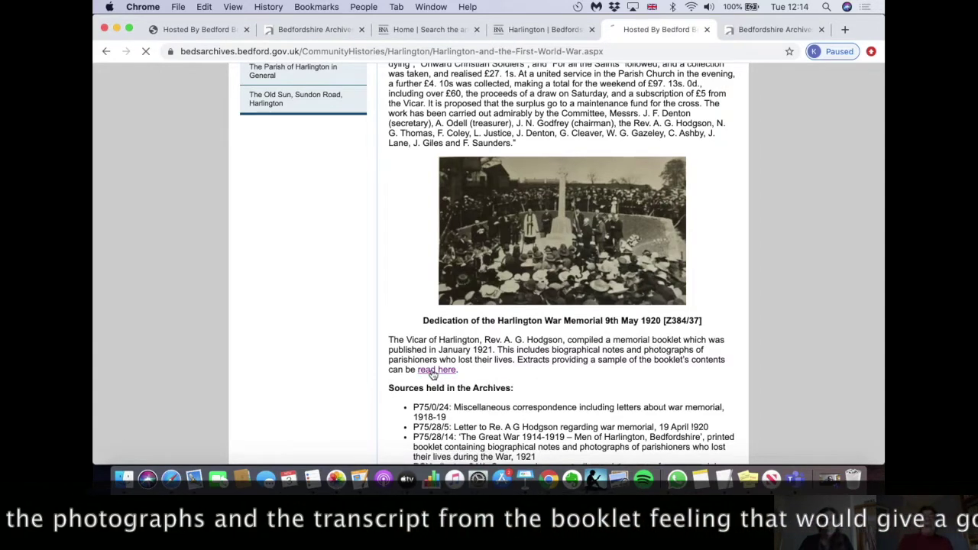
scroll(466, 354, down, 3)
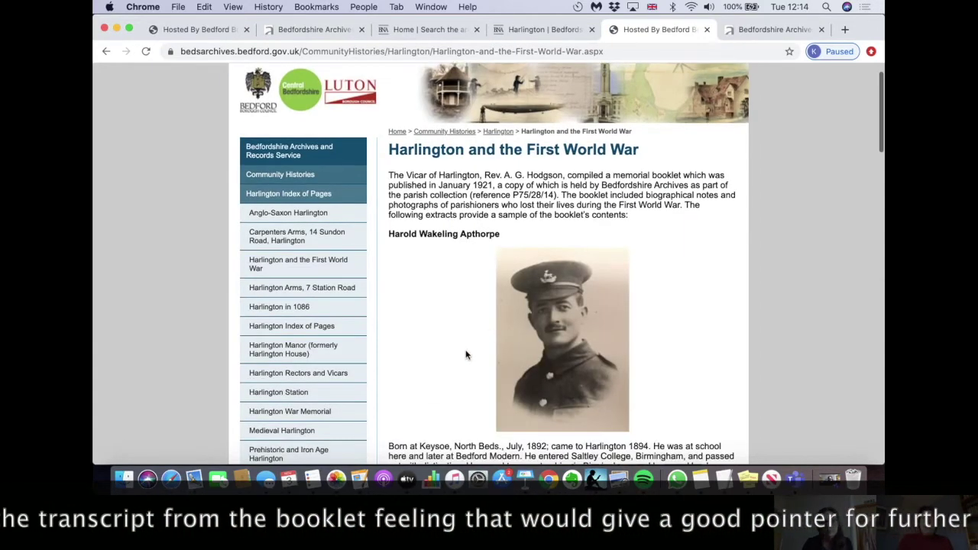
scroll(466, 355, down, 3)
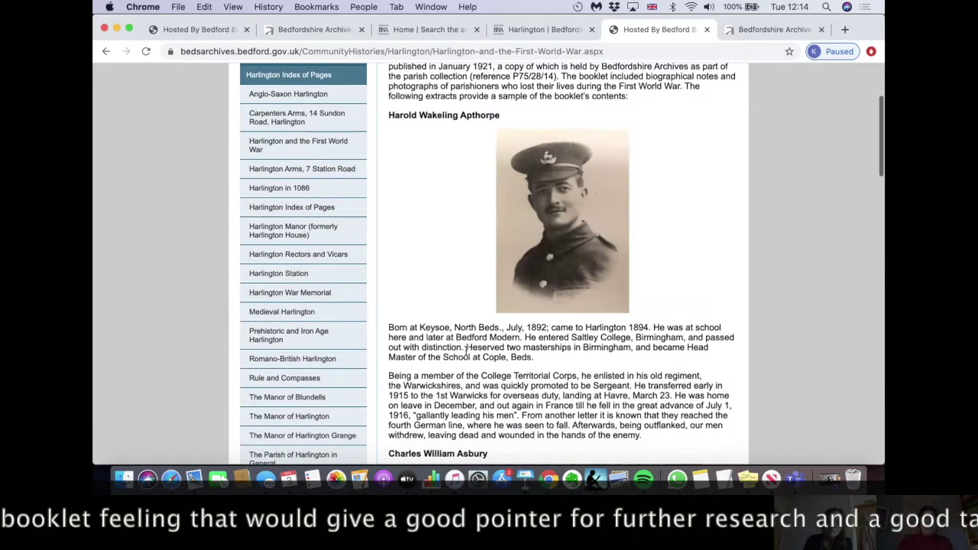
scroll(447, 271, up, 1)
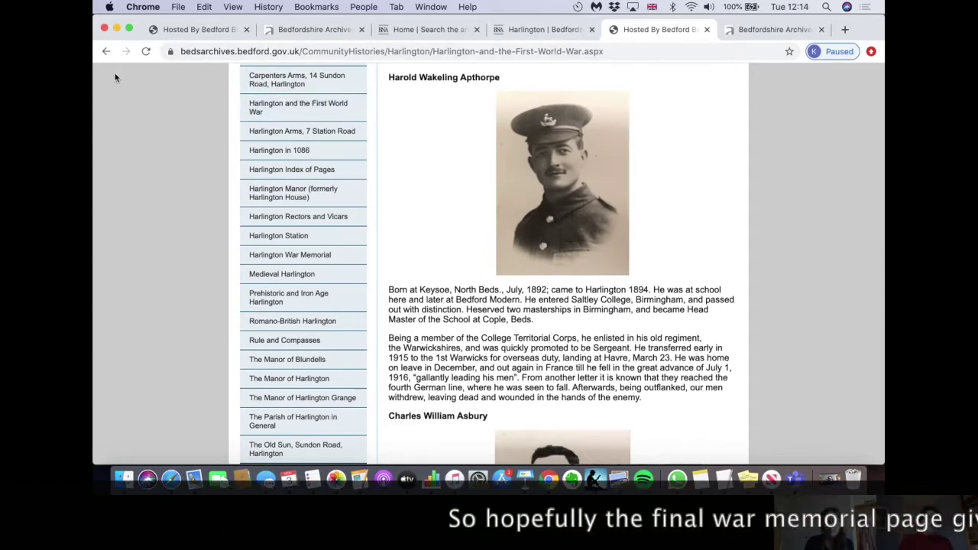
Return to the Harlington War Memorial page and review it from the early 1920s photograph through the list of sources held in the Archives.
click(106, 52)
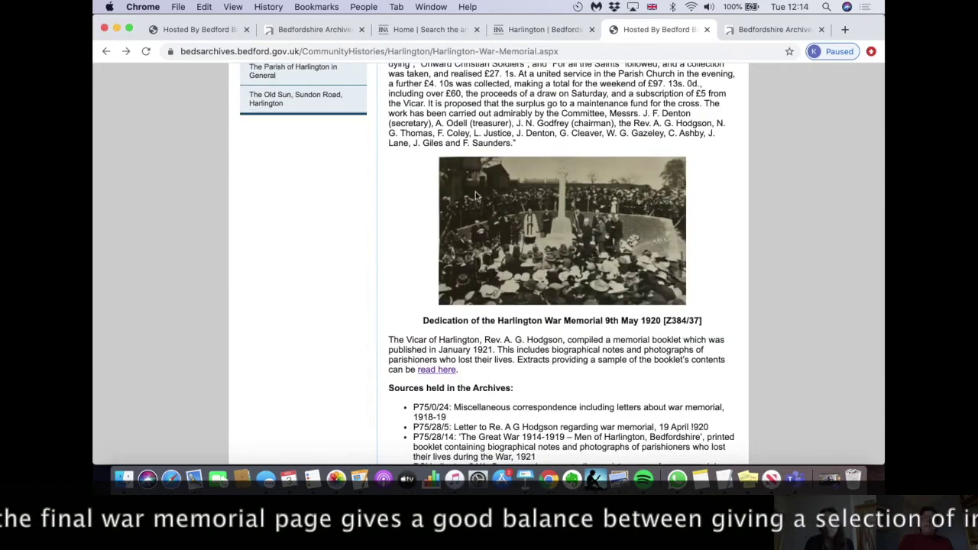
scroll(475, 197, up, 15)
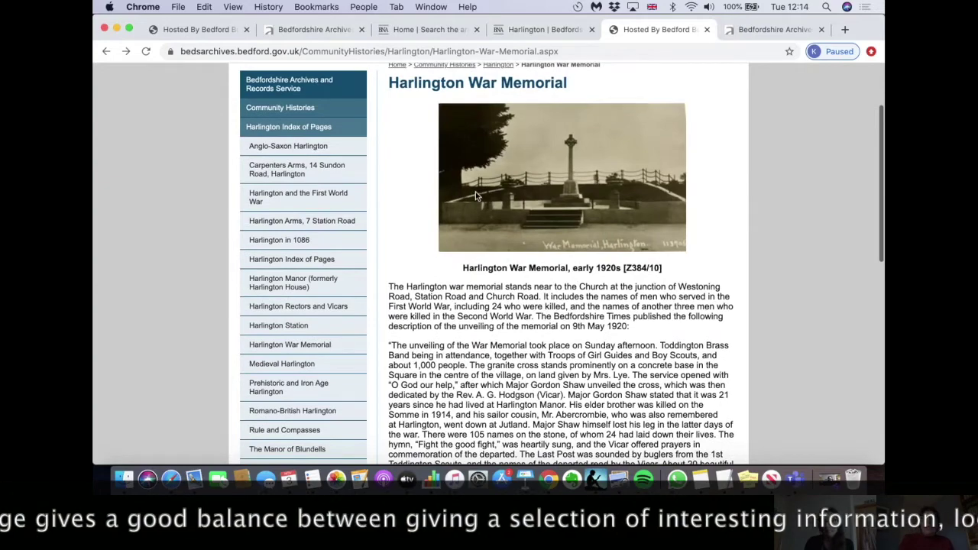
scroll(476, 197, down, 3)
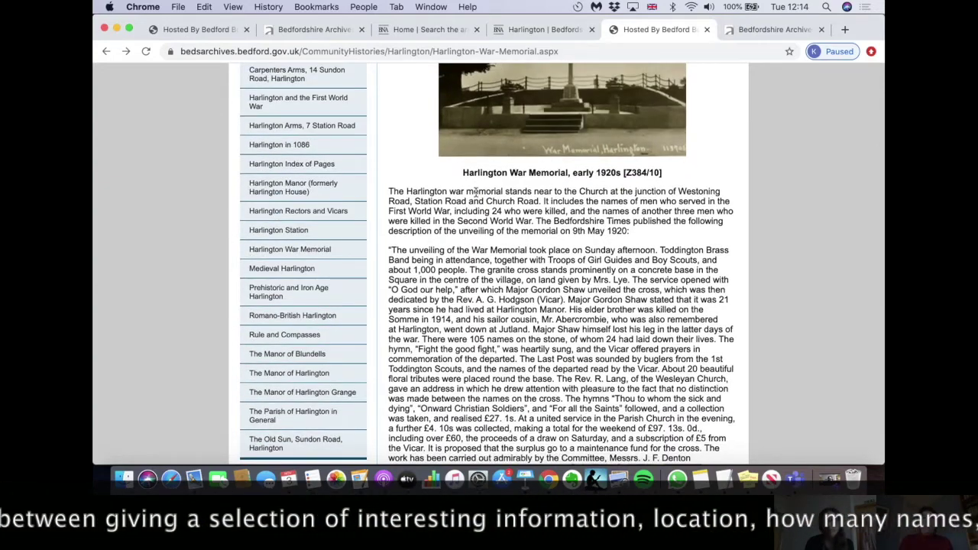
scroll(595, 263, down, 2)
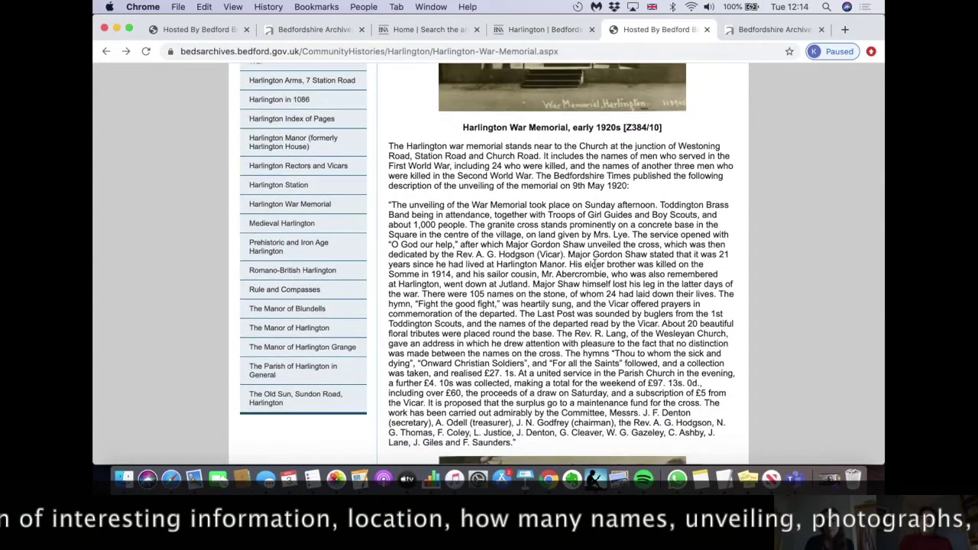
scroll(594, 263, down, 3)
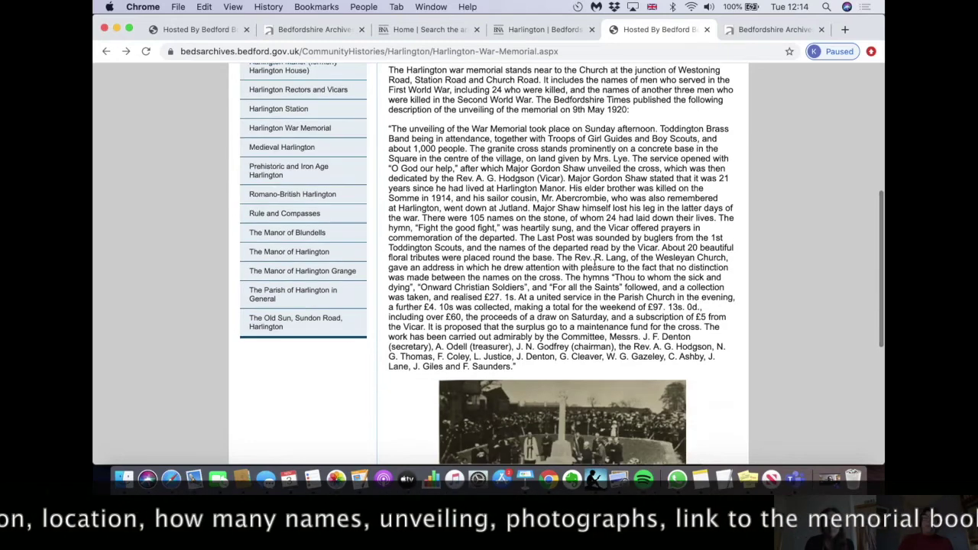
scroll(595, 263, down, 4)
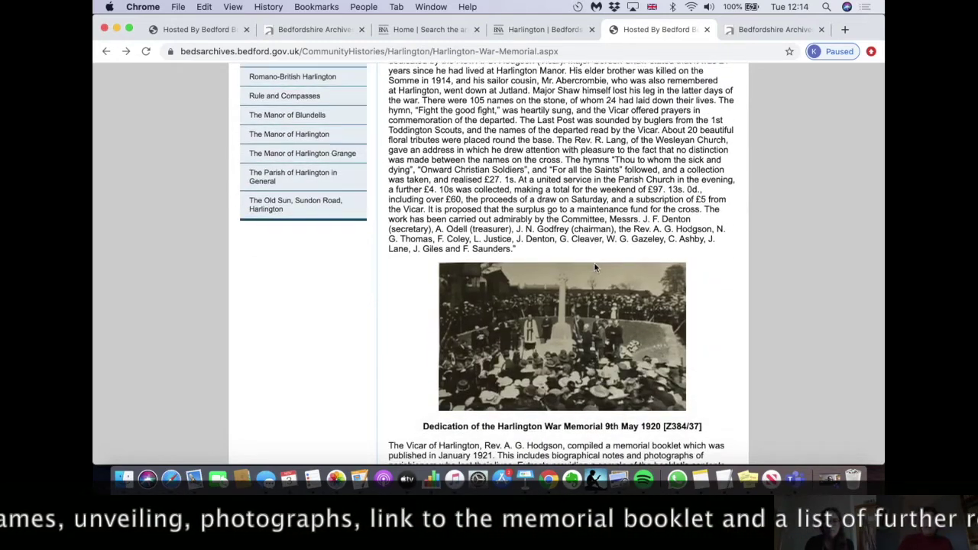
scroll(594, 262, down, 6)
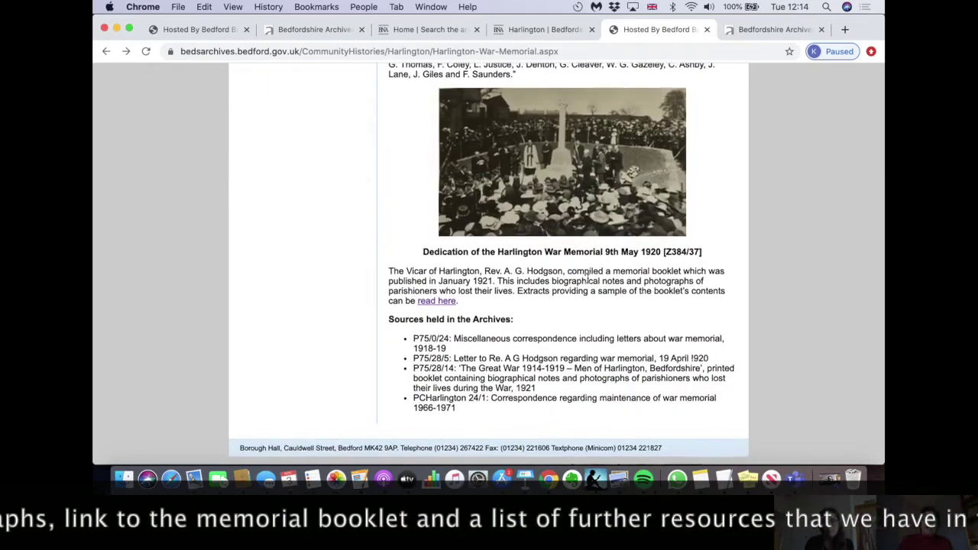